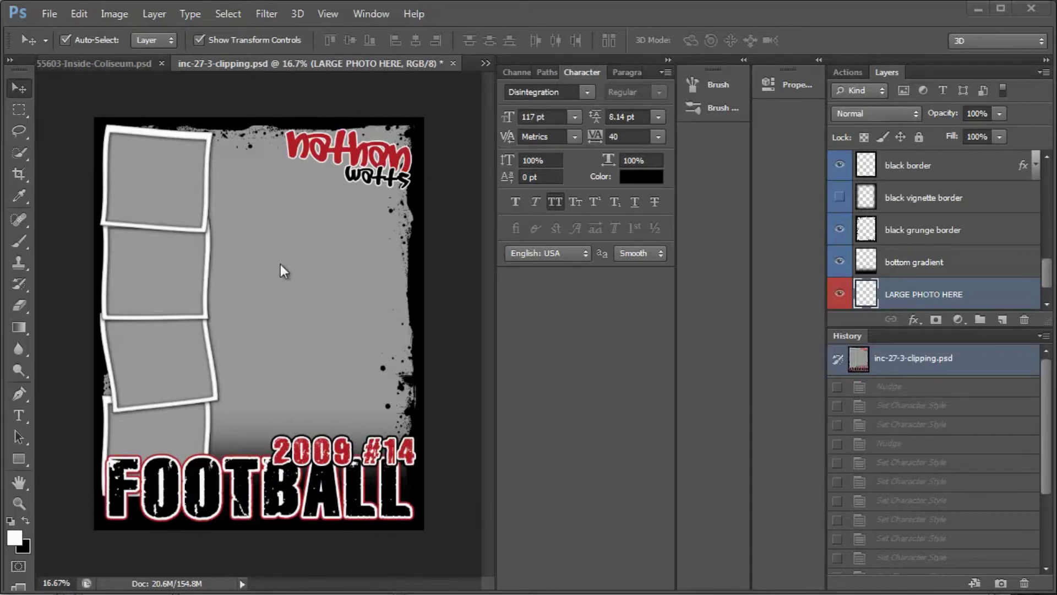
Step: Turn on rulers, then hide the bottom gradient layer and select it
click(325, 18)
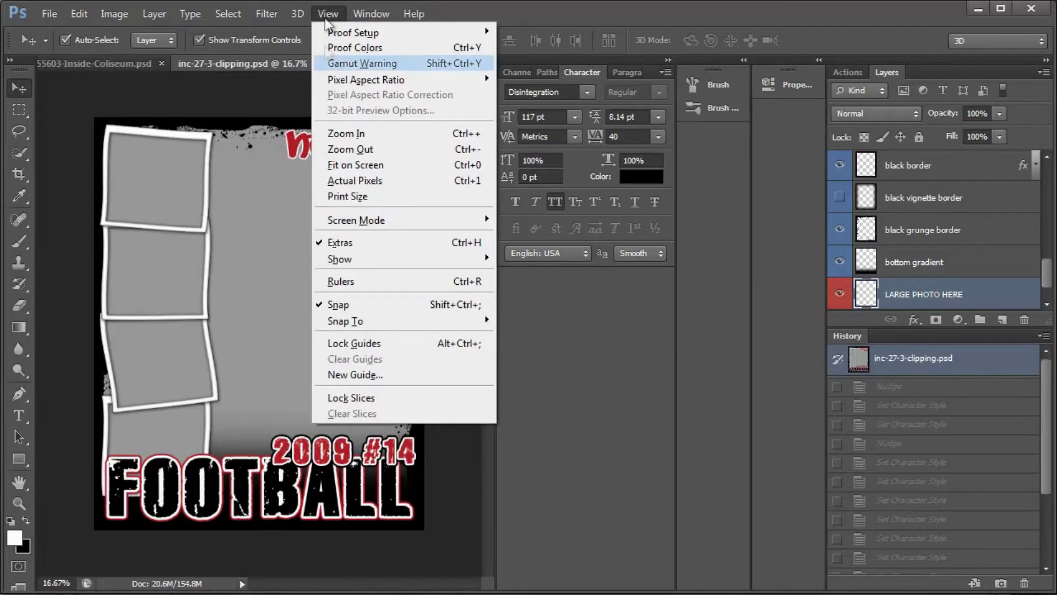
click(344, 281)
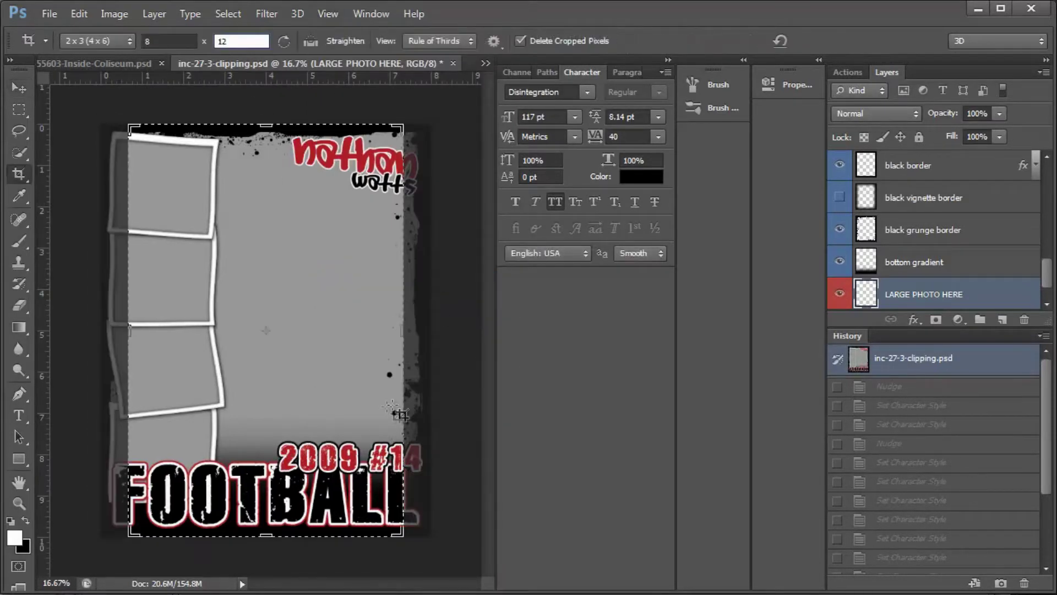
scroll(961, 251, up, 10)
scroll(961, 251, down, 5)
scroll(961, 251, down, 5)
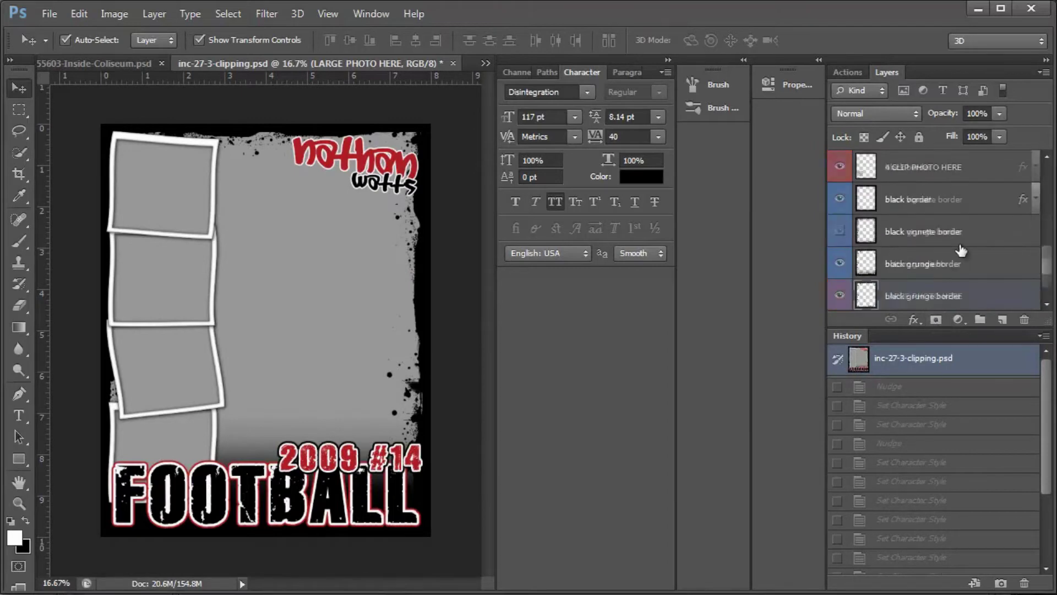
scroll(960, 251, down, 1)
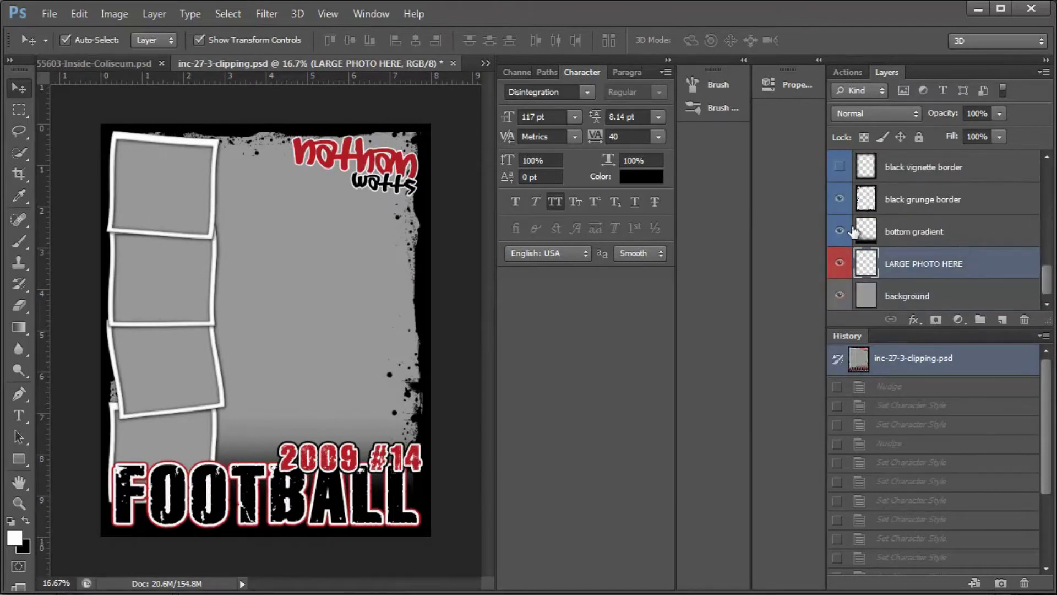
click(840, 231)
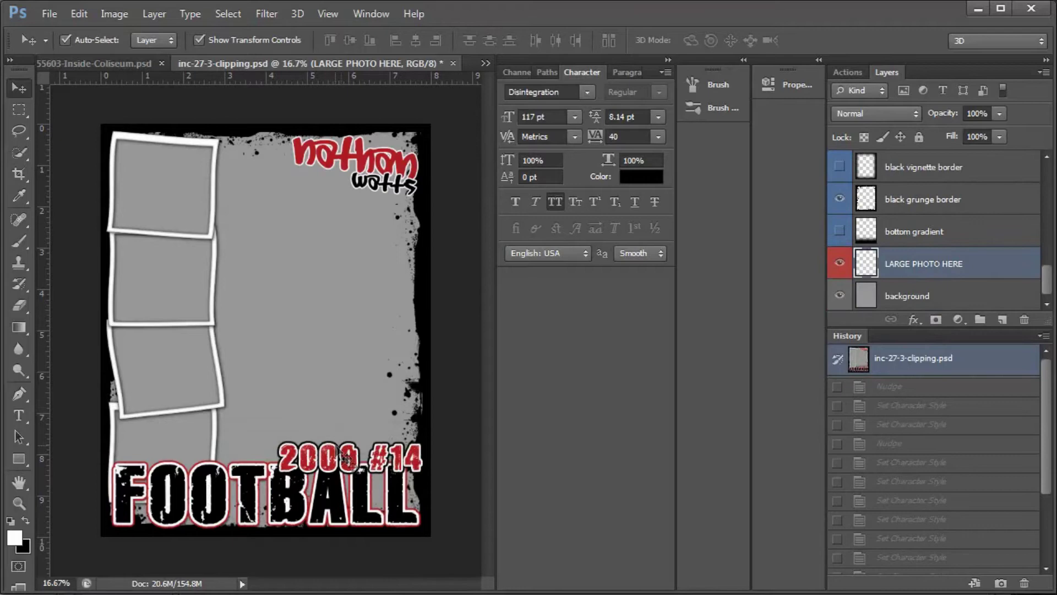
click(934, 234)
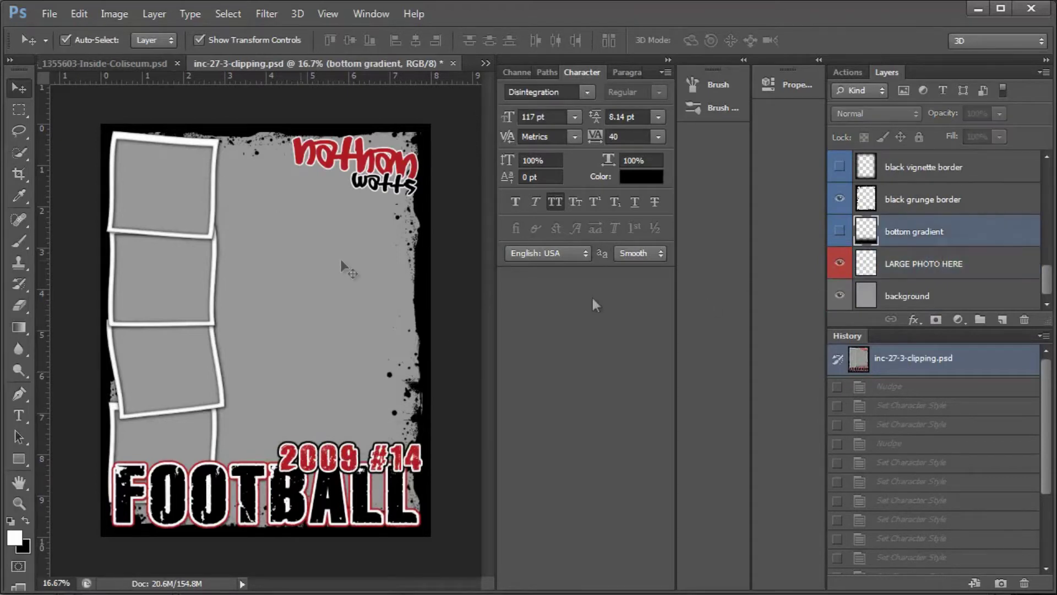
Step: Preview an 8 x 12 crop and shift the image right within it
click(21, 174)
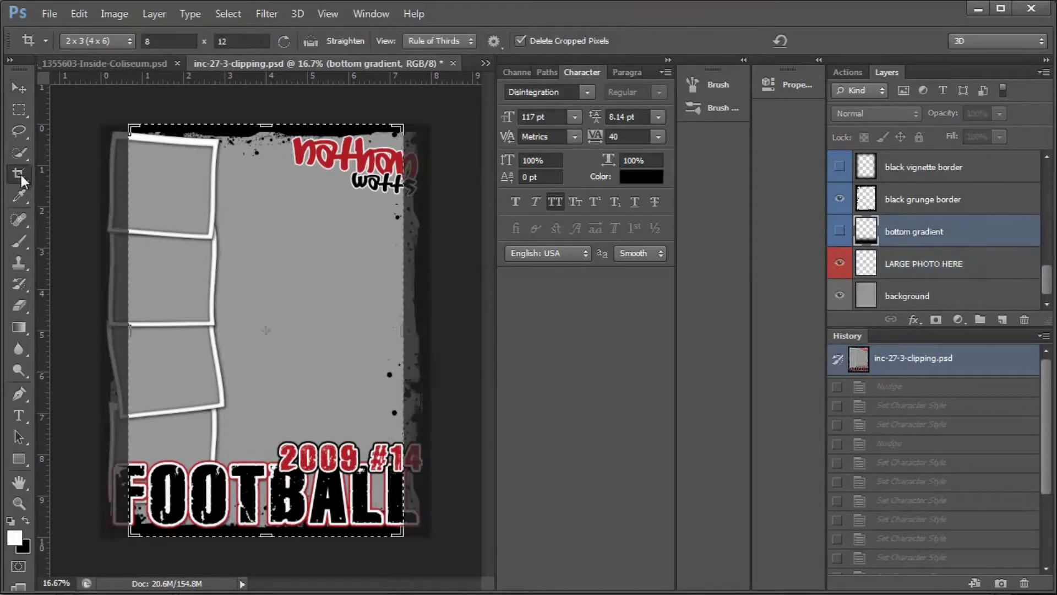
click(173, 41)
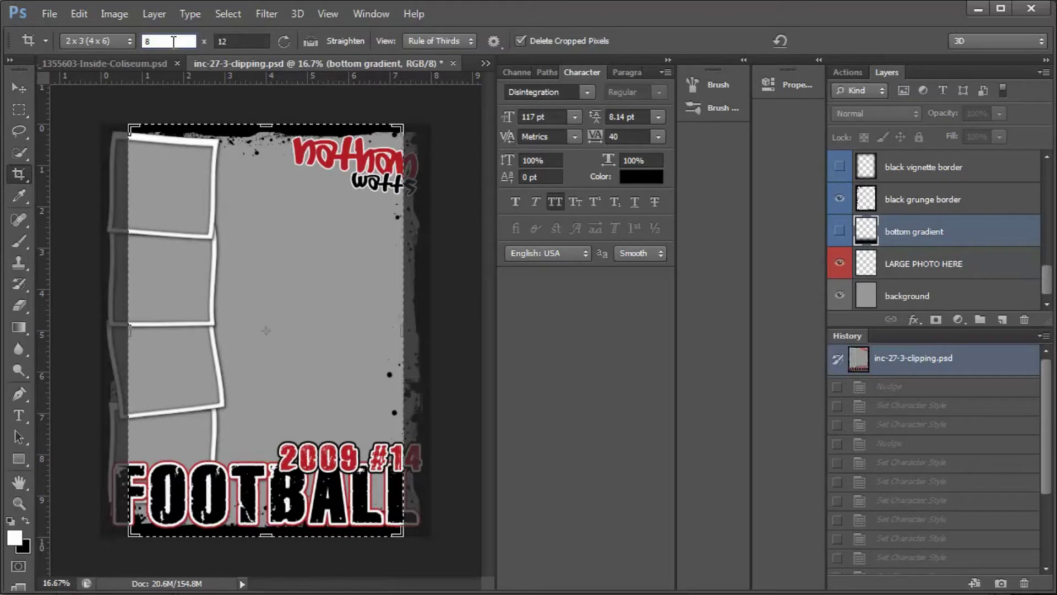
click(237, 41)
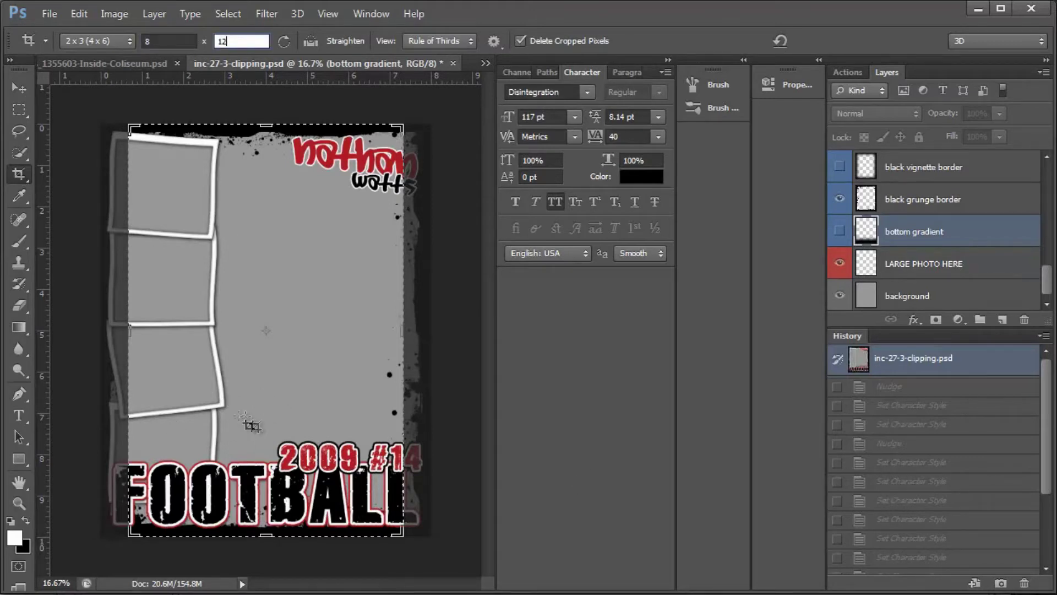
click(299, 241)
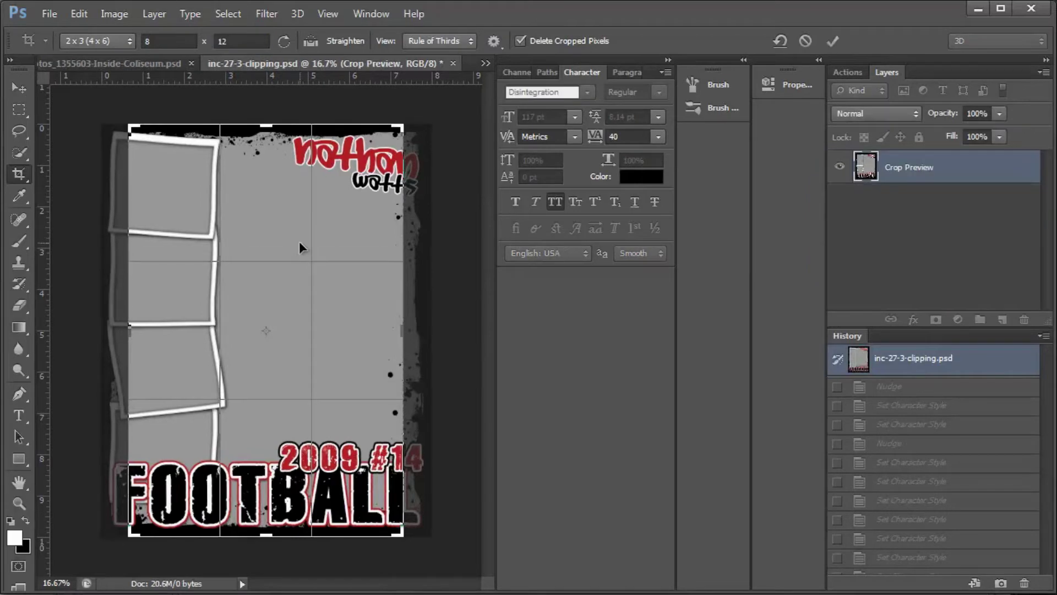
key(Right)
key(Right)
key(Right)
key(Right)
key(Right)
key(Right)
key(Right)
key(Right)
key(Right)
key(Right)
key(Right)
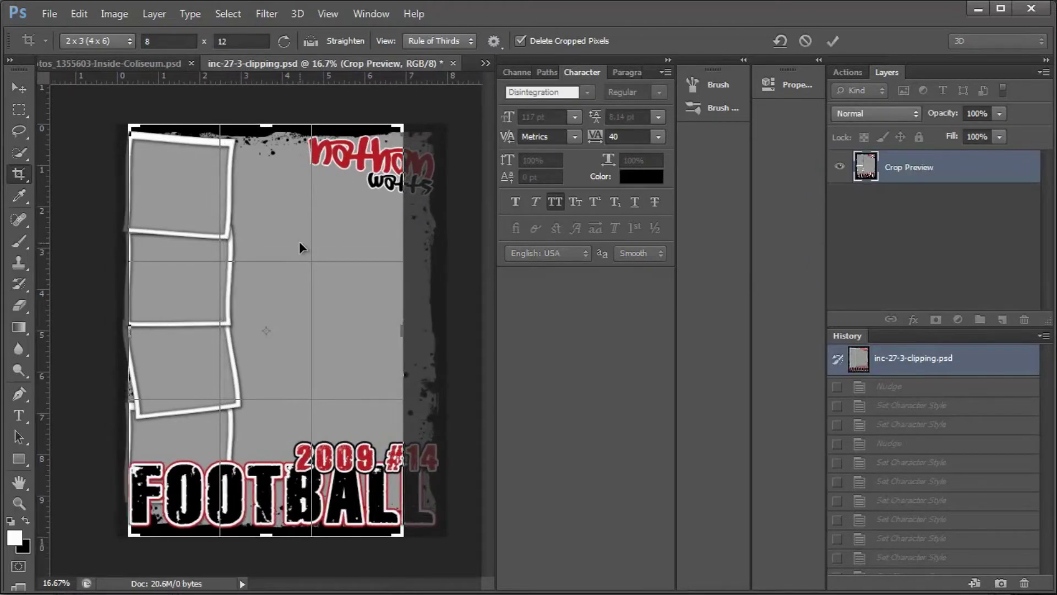
key(Right)
key(Right)
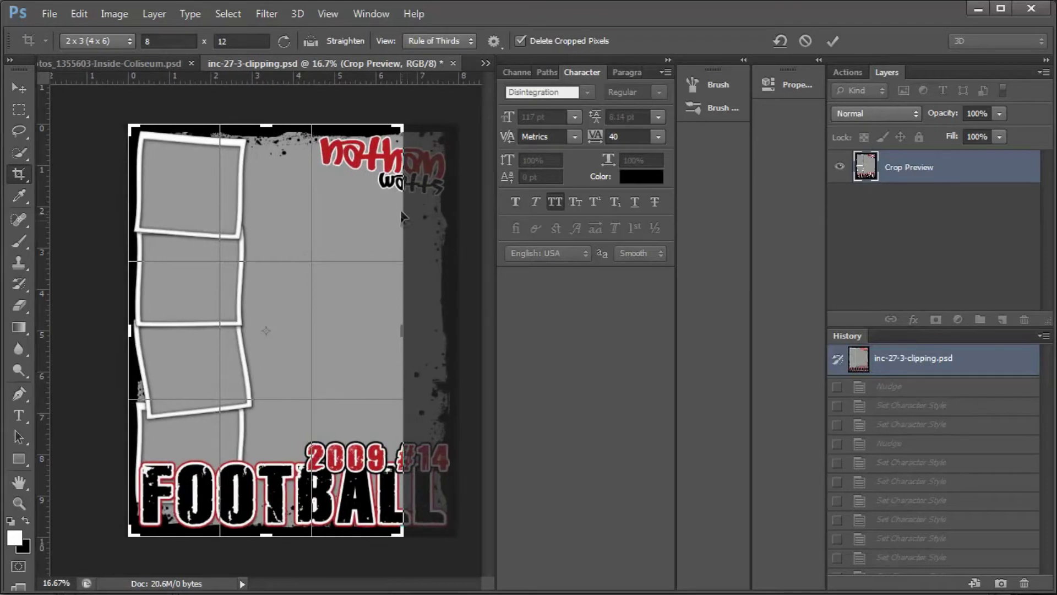
Step: Place a vertical guide at about 6.67 inches, leaving the poster uncropped
drag(44, 120, 405, 160)
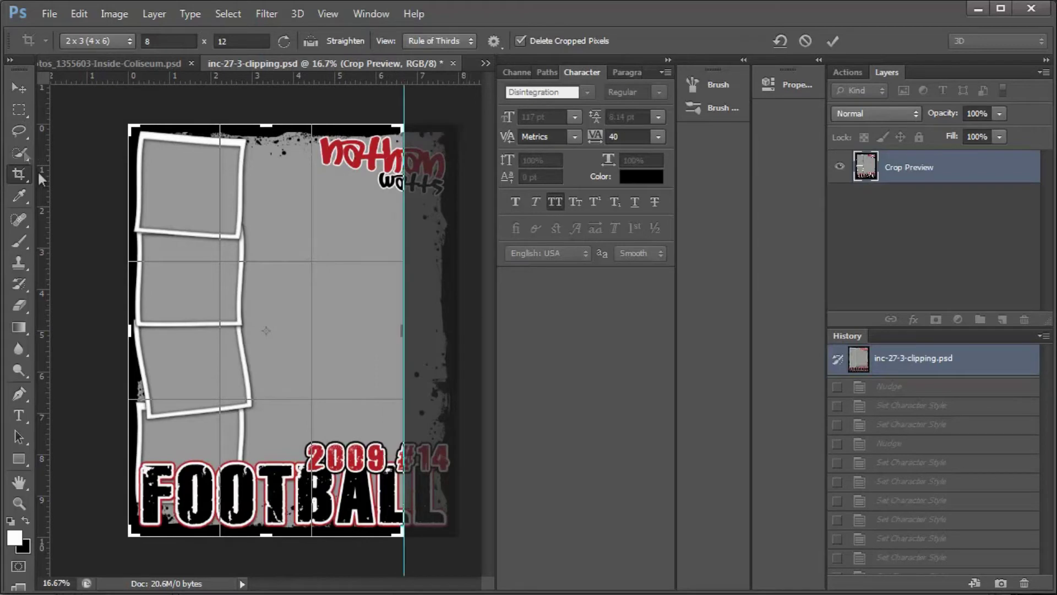
click(19, 88)
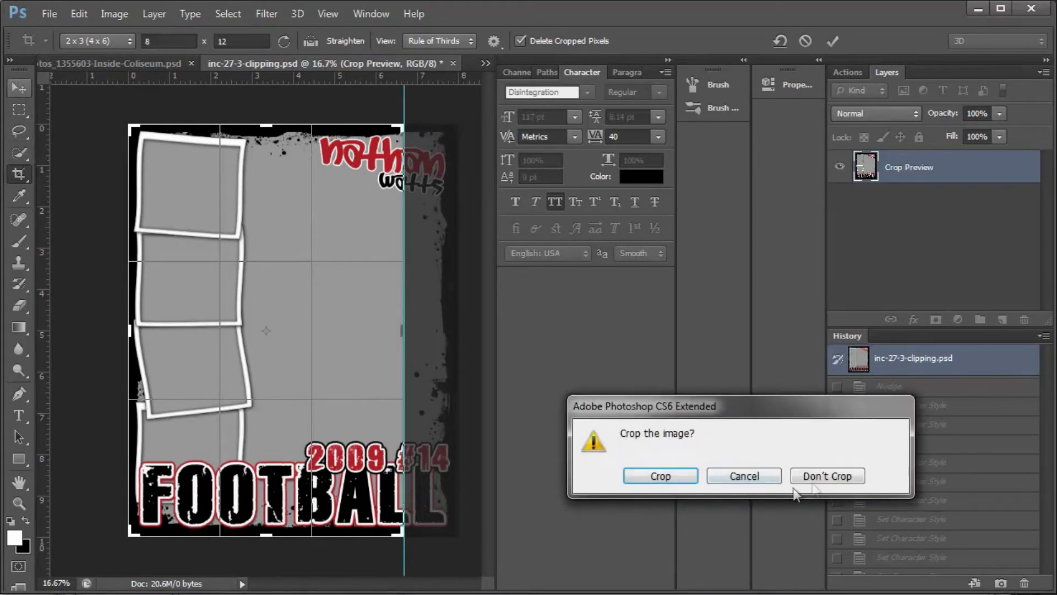
click(820, 408)
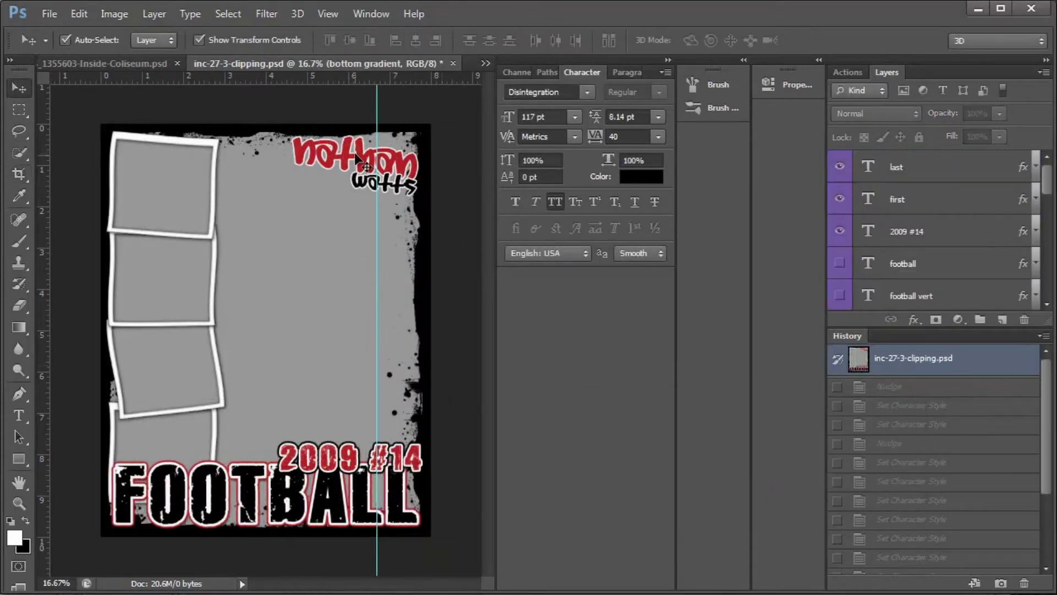
Step: Select the last, first and 2009 #14 text layers together
click(961, 177)
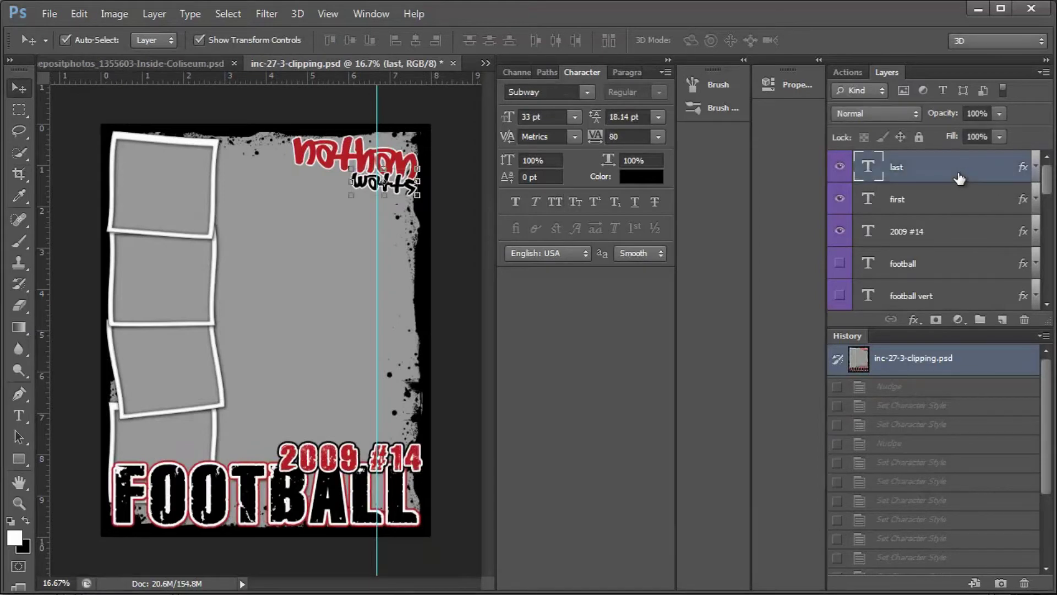
click(366, 15)
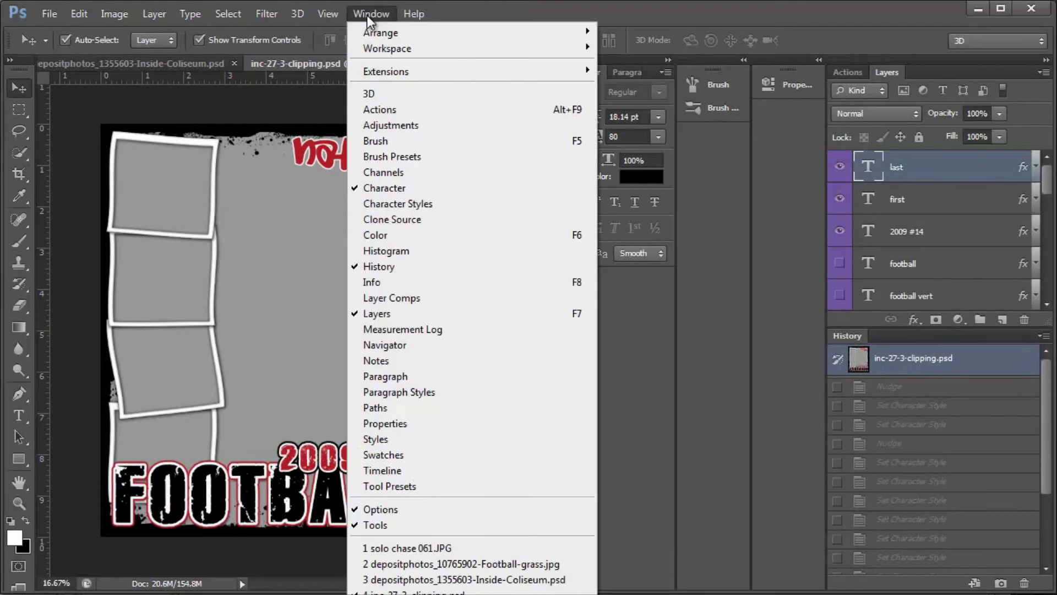
click(913, 229)
click(914, 230)
click(930, 170)
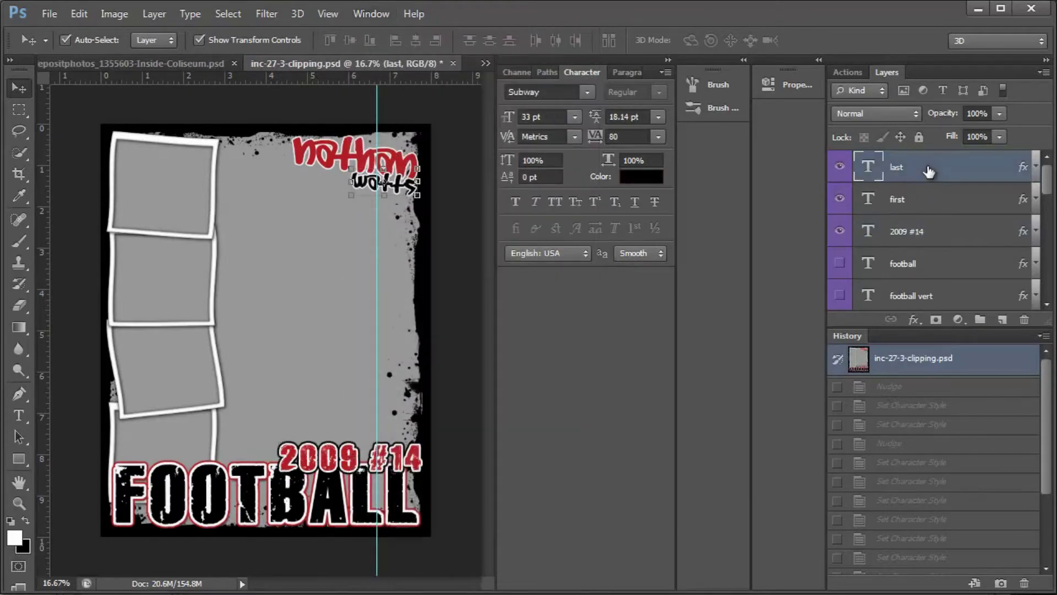
shift+click(929, 242)
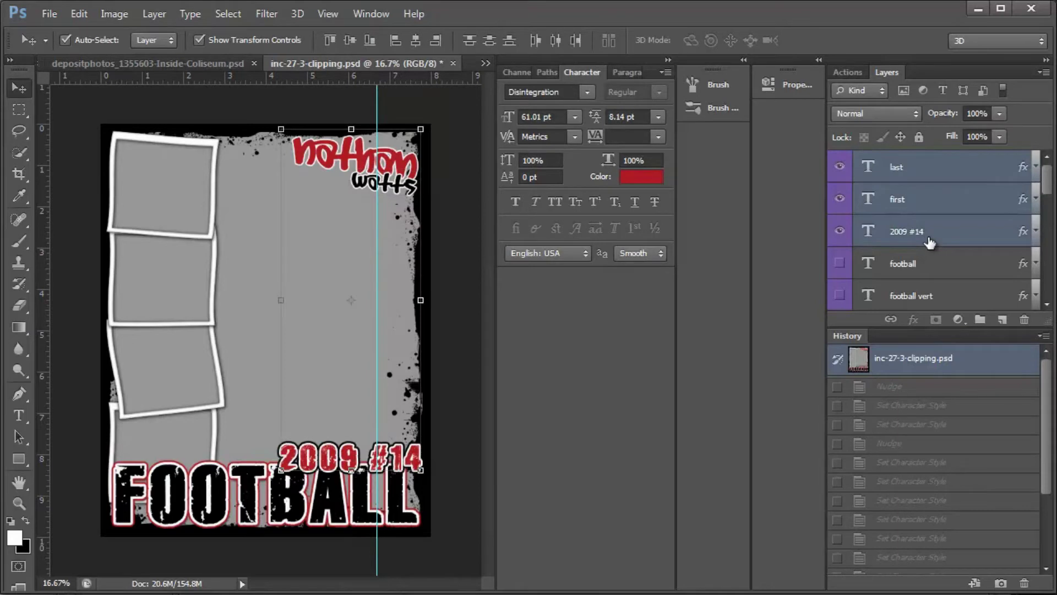
Step: Nudge the player's name and 2009 #14 text left inside the guide
key(shift+Left)
key(shift+Left)
key(shift+Left)
key(shift+Left)
key(shift+Left)
key(shift+Left)
key(shift+Left)
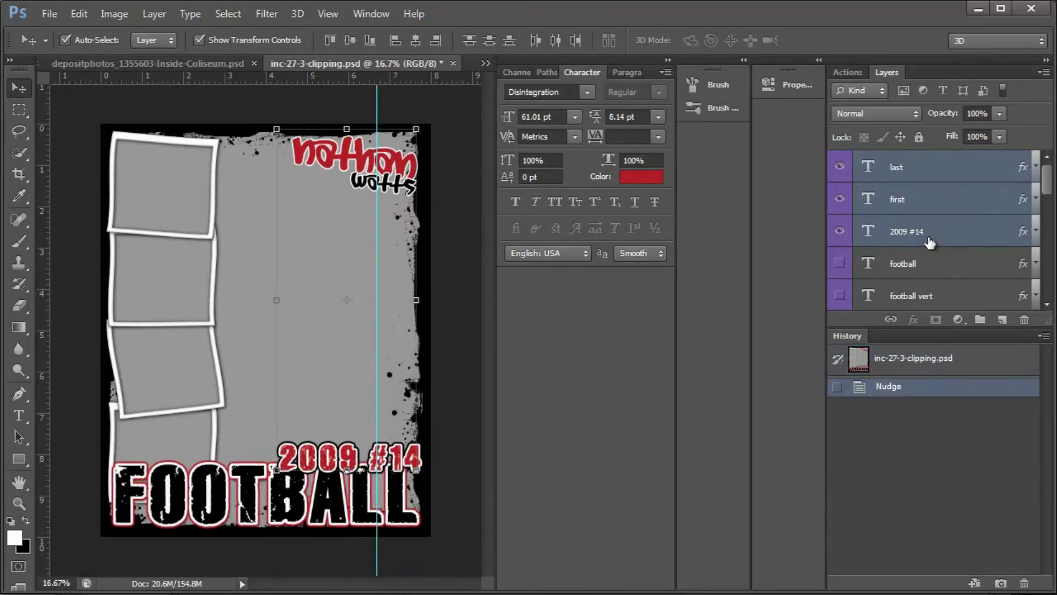
key(shift+Left)
key(shift+Left)
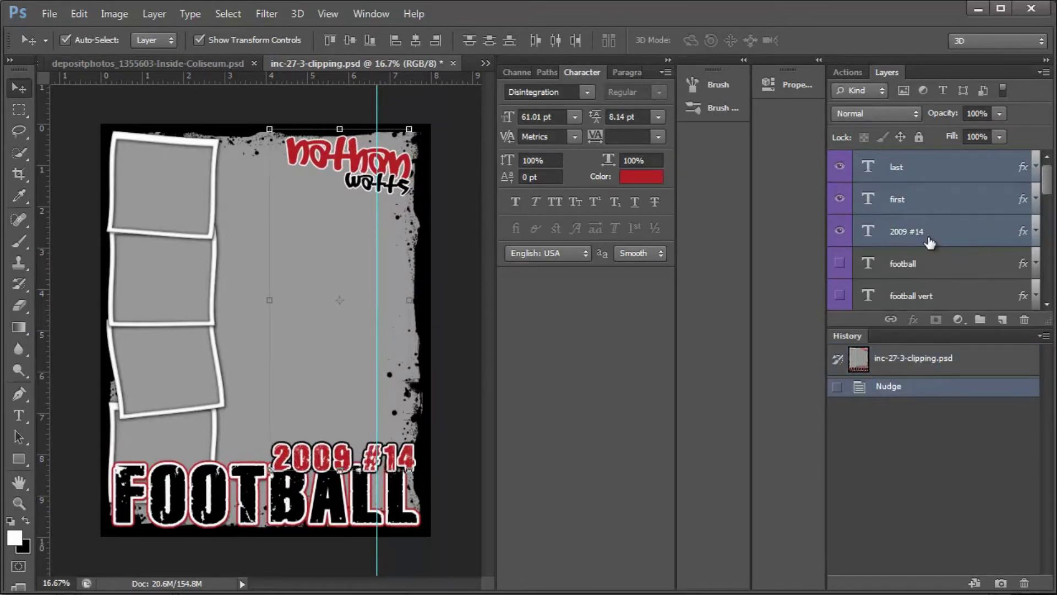
key(shift+Left)
key(shift+Left)
key(shift+Left)
key(shift+Left)
key(shift+Left)
key(shift+Left)
key(shift+Left)
key(shift+Left)
key(shift+Left)
key(shift+Left)
key(shift+Left)
key(shift+Left)
key(shift+Left)
key(shift+Left)
key(shift+Left)
key(shift+Left)
key(shift+Left)
key(shift+Left)
key(shift+Left)
key(shift+Left)
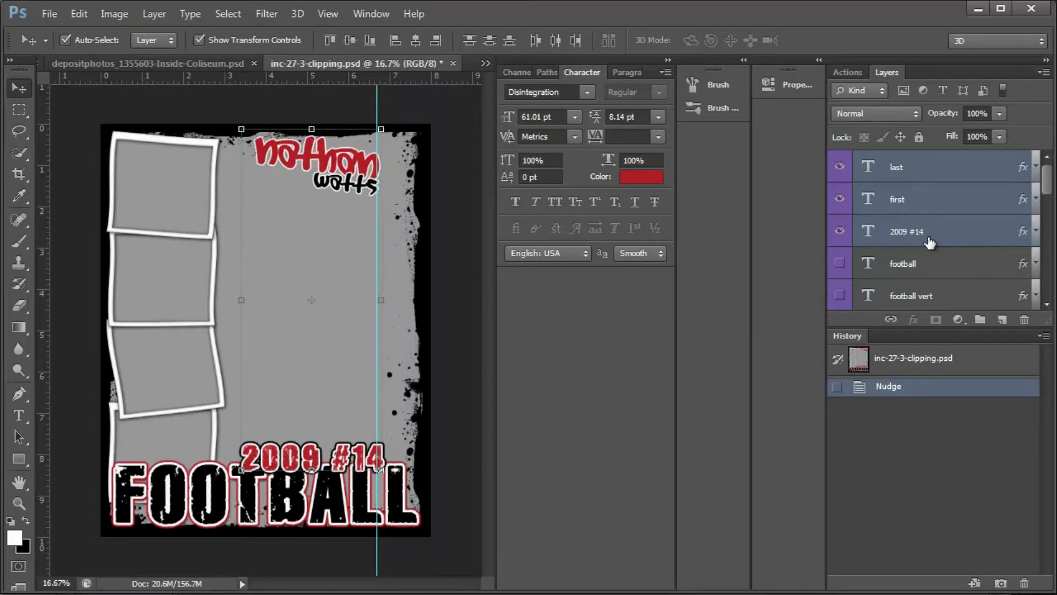
key(shift+Left)
key(shift+Left)
key(shift+Left)
key(shift+Left)
key(shift+Left)
key(shift+Left)
key(shift+Left)
key(shift+Left)
key(shift+Left)
key(shift+Left)
key(shift+Left)
key(shift+Left)
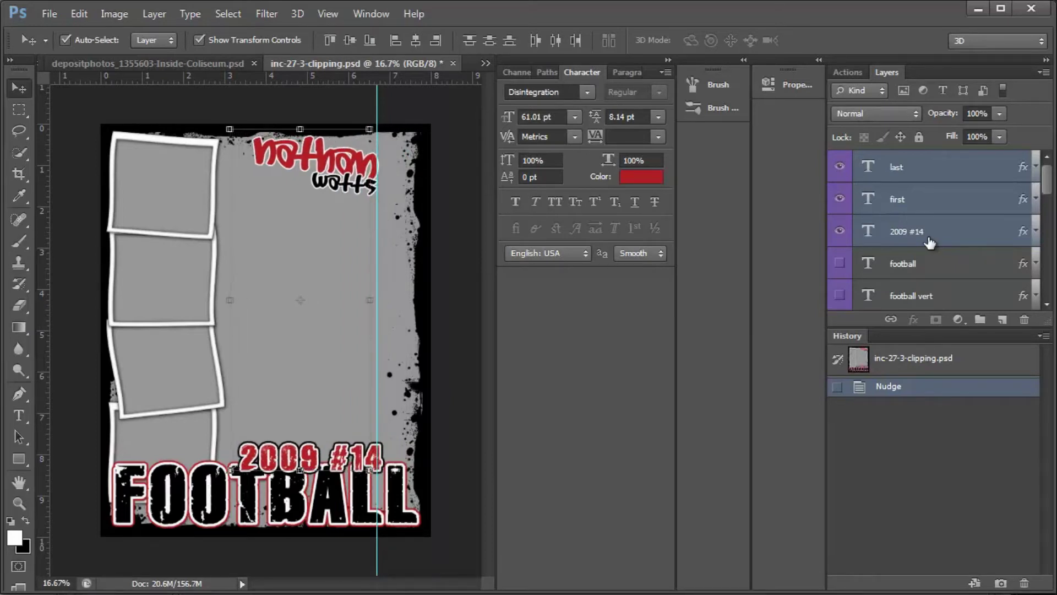
key(shift+Left)
key(shift+Left)
key(shift+Left)
key(shift+Left)
key(shift+Left)
key(shift+Right)
key(shift+Right)
key(shift+Right)
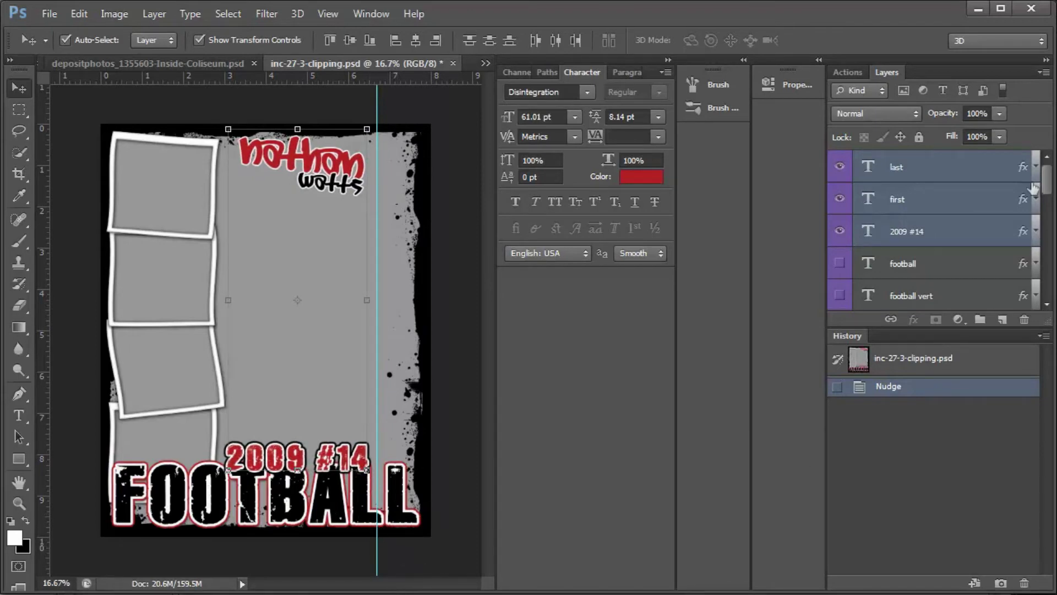
Step: Select the football horz layer and set its font size to 109 pt
click(955, 267)
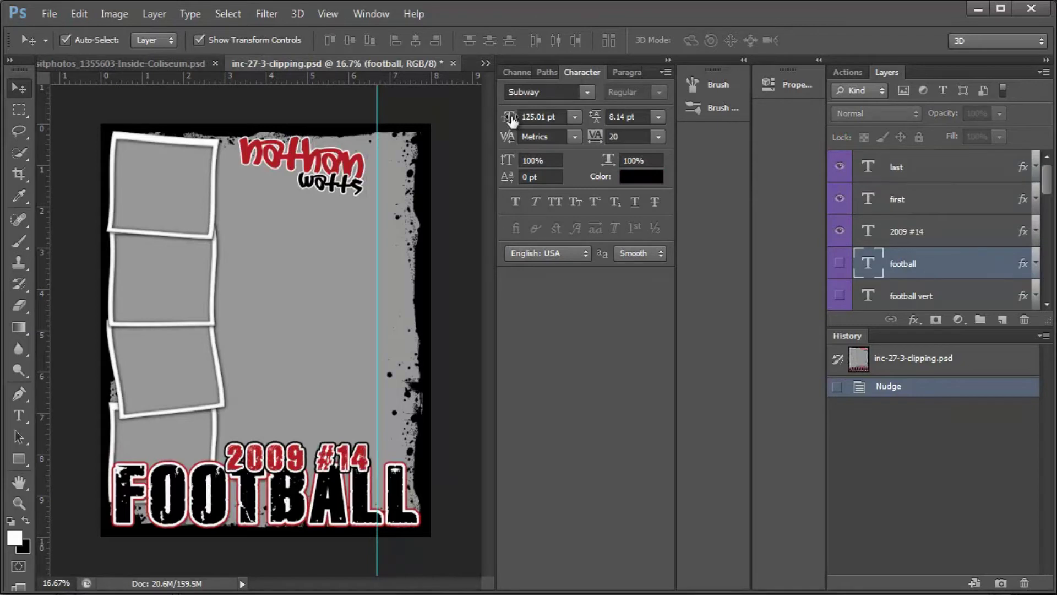
click(248, 498)
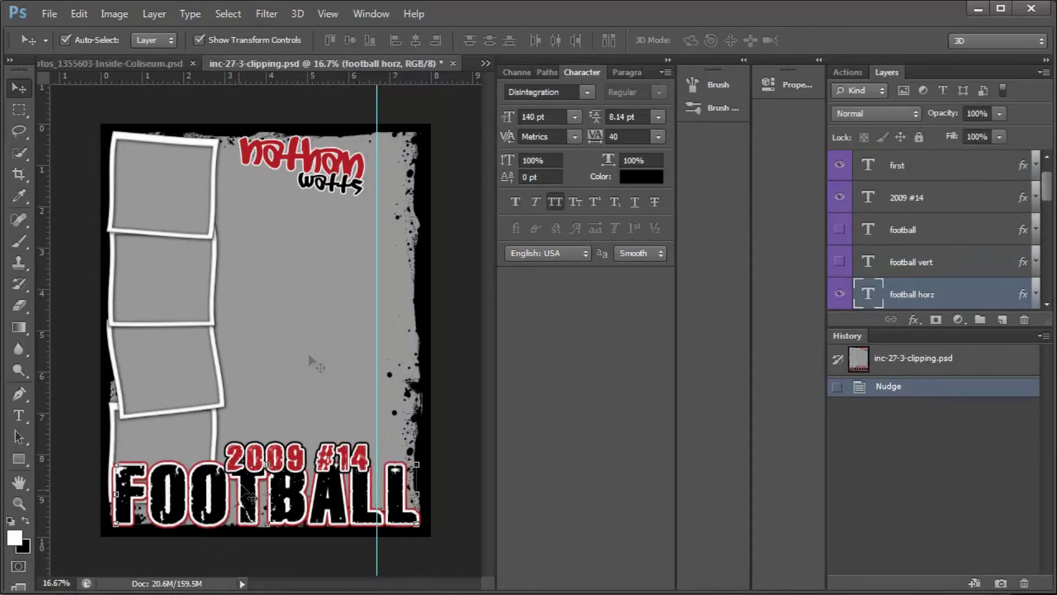
drag(510, 120, 496, 124)
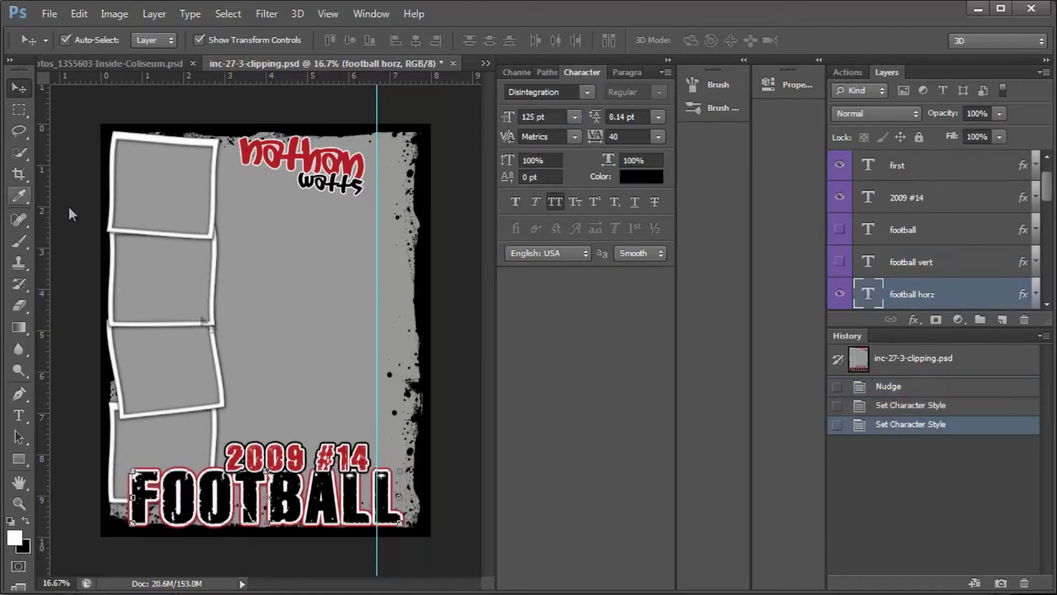
key(shift+Left)
key(shift+Left)
key(shift+Left)
key(shift+Left)
key(shift+Left)
key(shift+Left)
key(shift+Left)
key(shift+Left)
key(shift+Left)
key(shift+Left)
key(shift+Left)
key(shift+Left)
key(shift+Left)
key(shift+Left)
key(shift+Left)
key(shift+Left)
key(shift+Left)
key(shift+Left)
key(shift+Left)
key(shift+Left)
key(shift+Left)
key(shift+Left)
key(shift+Left)
key(shift+Left)
key(shift+Left)
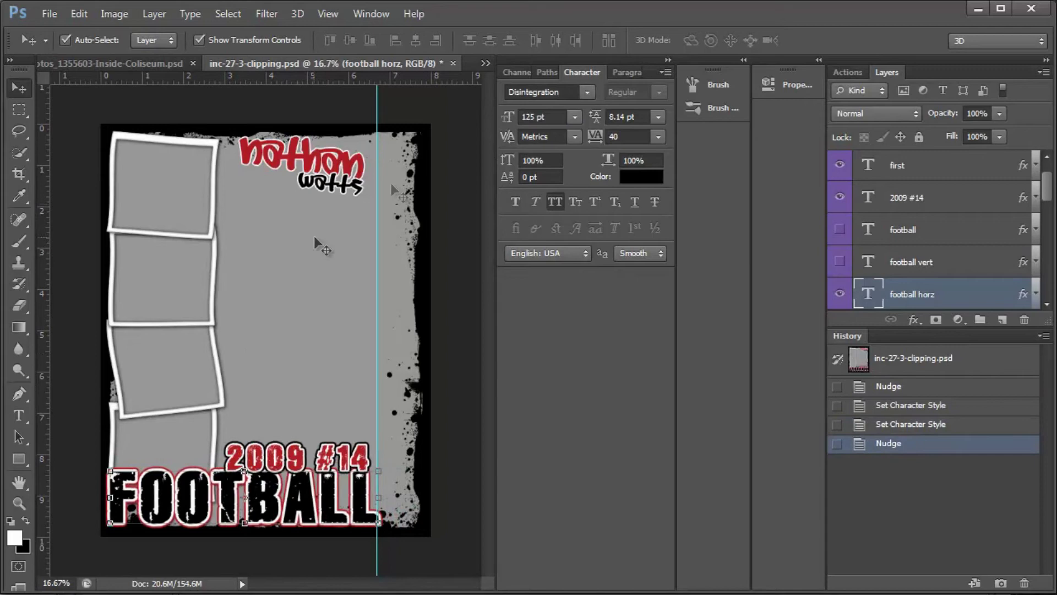
drag(498, 110, 509, 117)
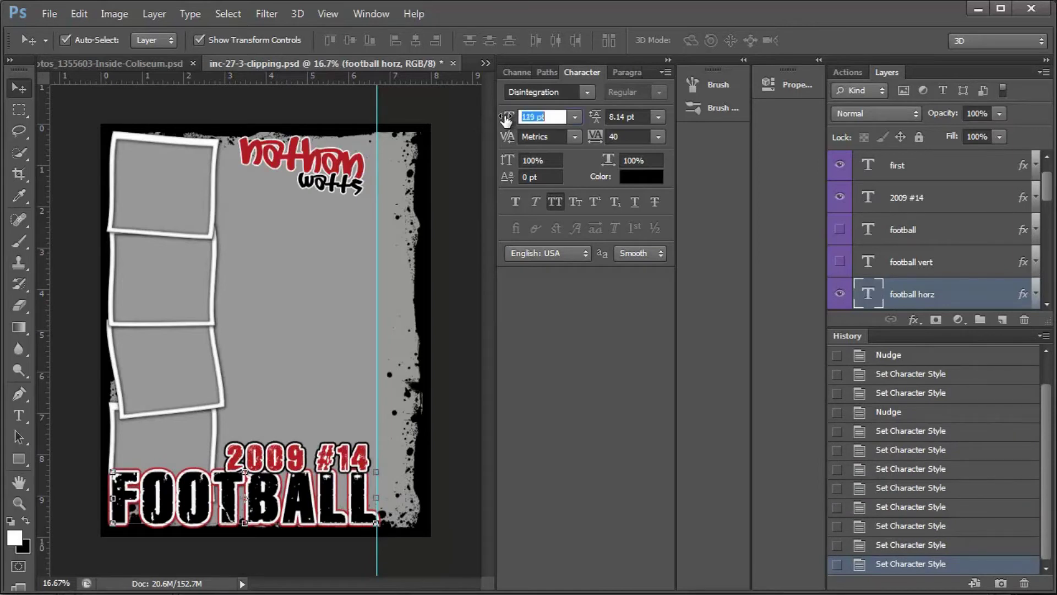
drag(506, 118, 505, 118)
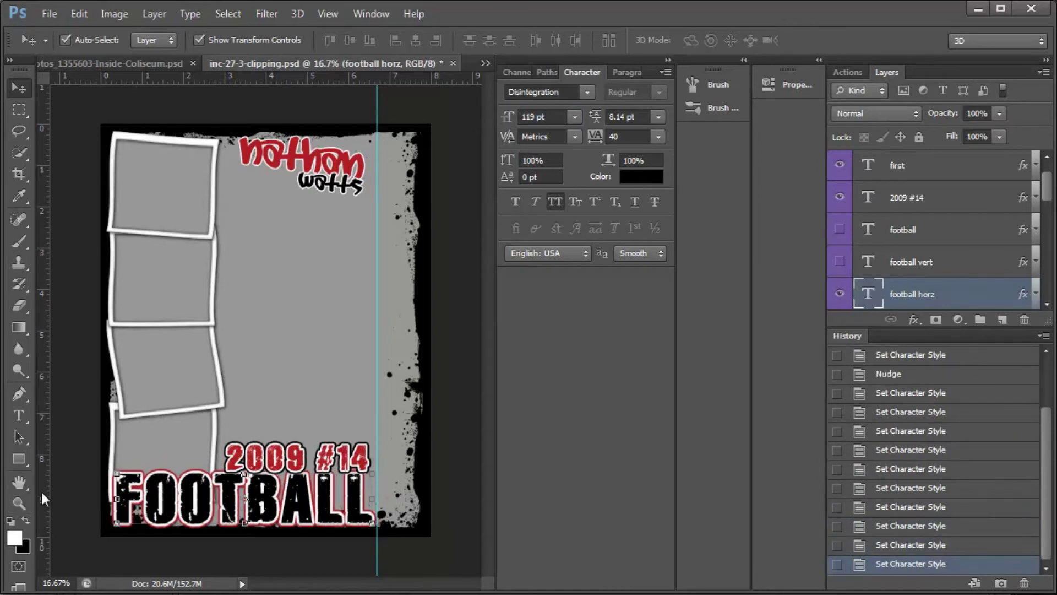
click(532, 114)
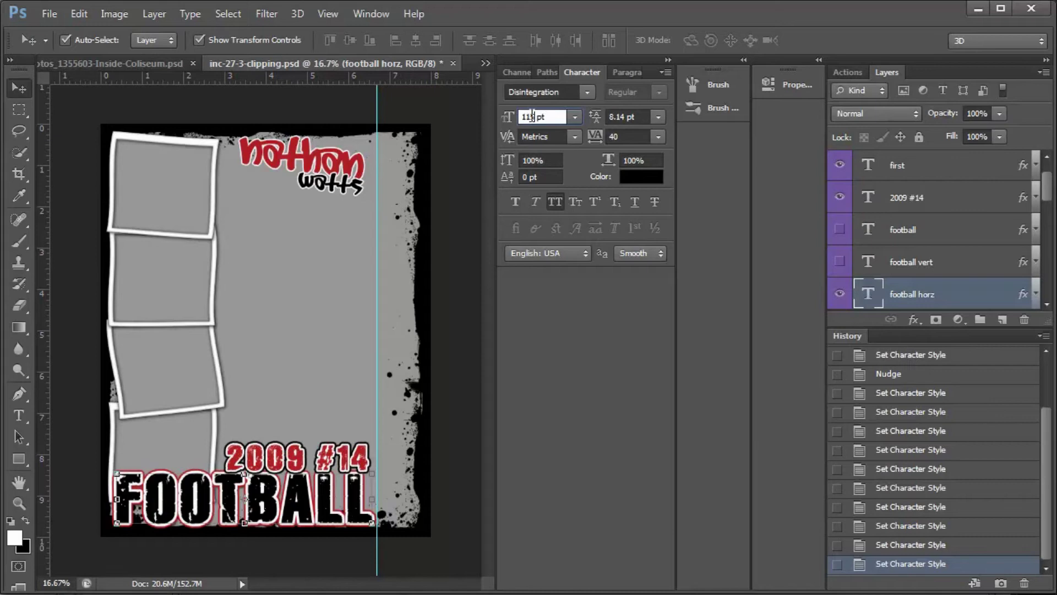
key(BackSpace)
text(0)
key(Return)
key(ctrl+t)
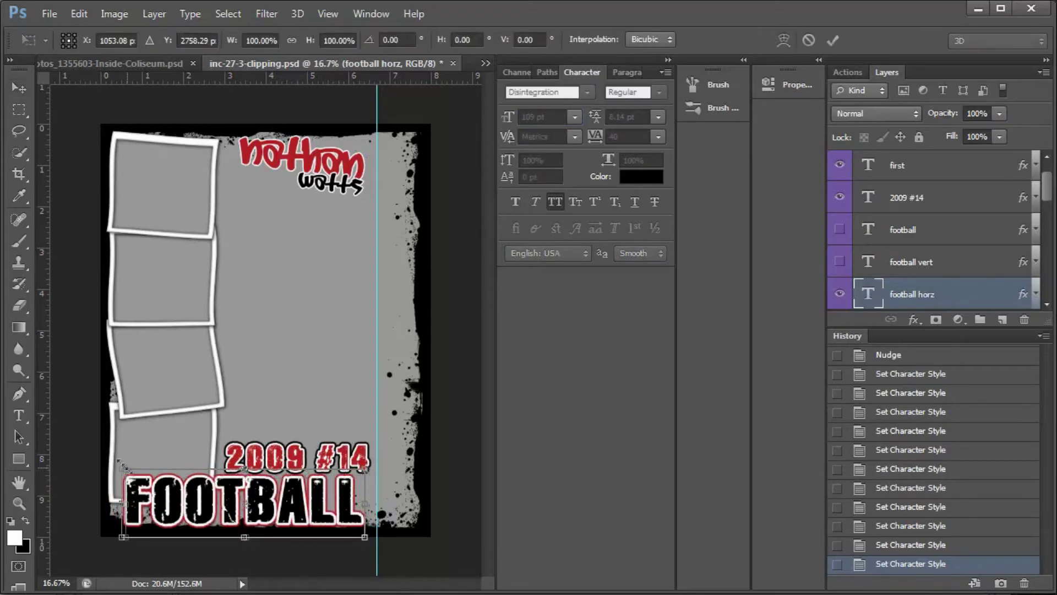
Step: Scale the FOOTBALL headline up about 105%, to 114.79 pt
drag(122, 463, 115, 460)
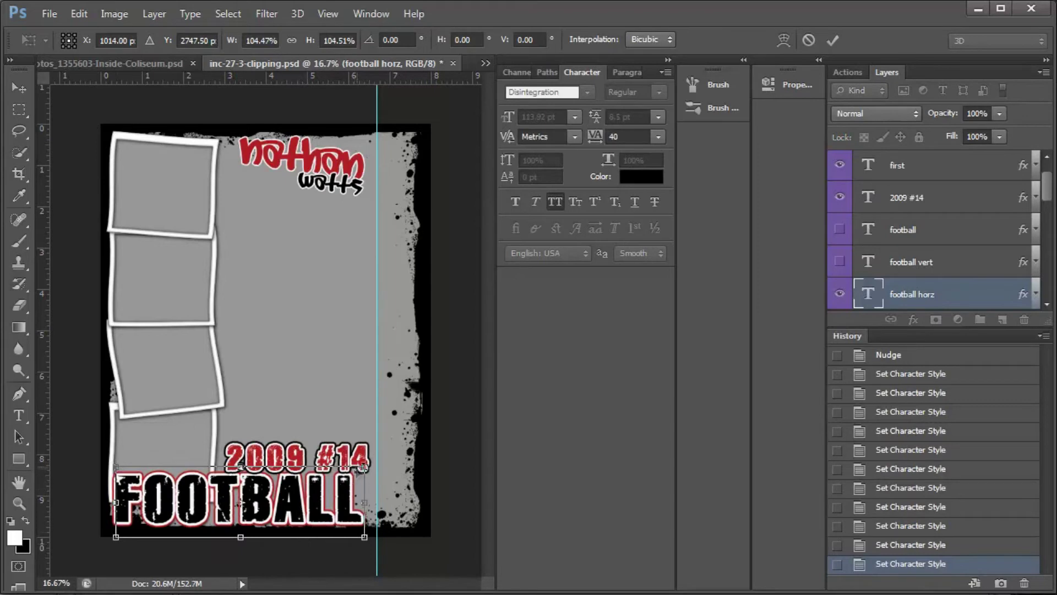
drag(364, 467, 367, 467)
key(Return)
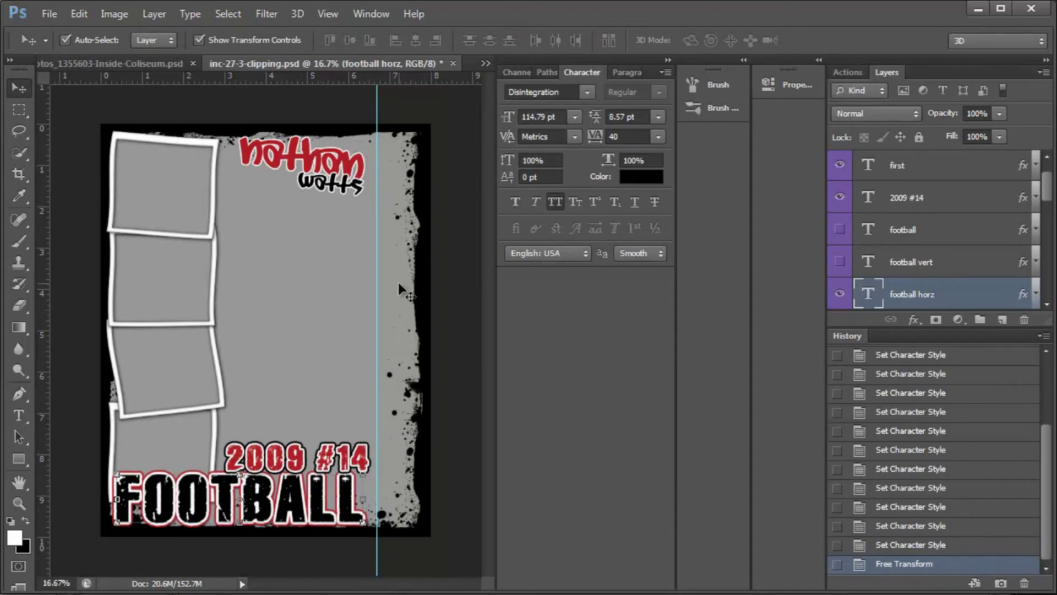
Step: Squeeze the black border through grunge border layers to 83.42% width, ending at the guide
scroll(947, 231, down, 5)
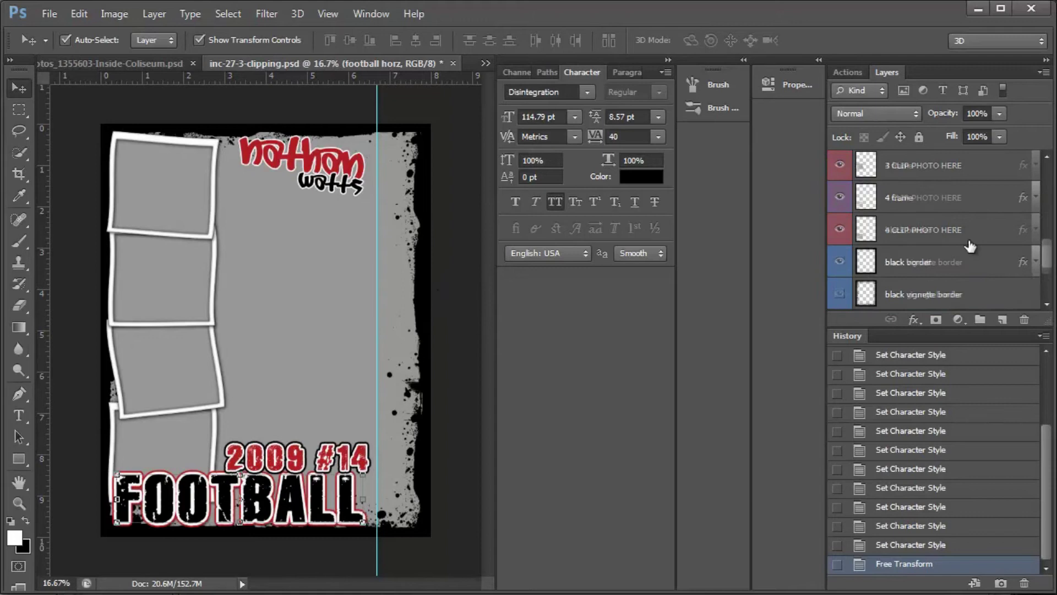
click(963, 231)
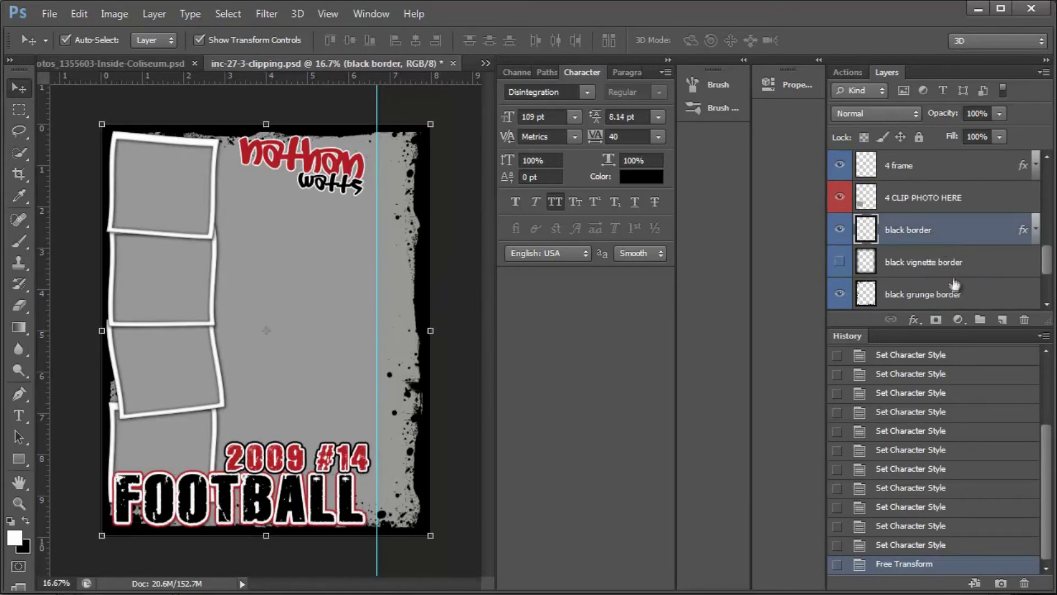
shift+click(954, 294)
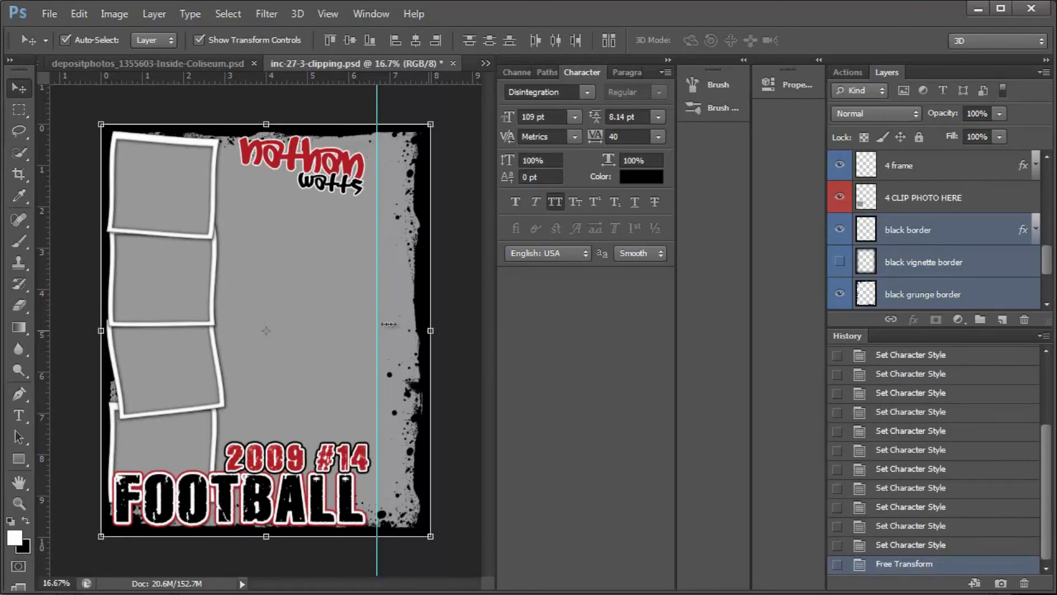
drag(388, 324, 375, 327)
key(Return)
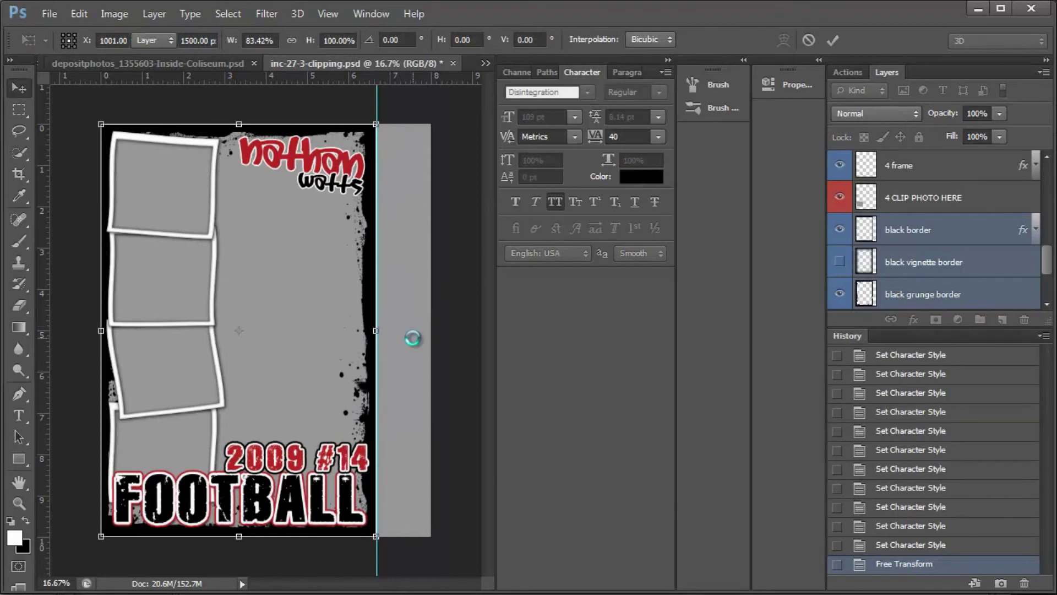
Step: Crop the canvas to 8 x 12, removing the extra area on the right
click(22, 172)
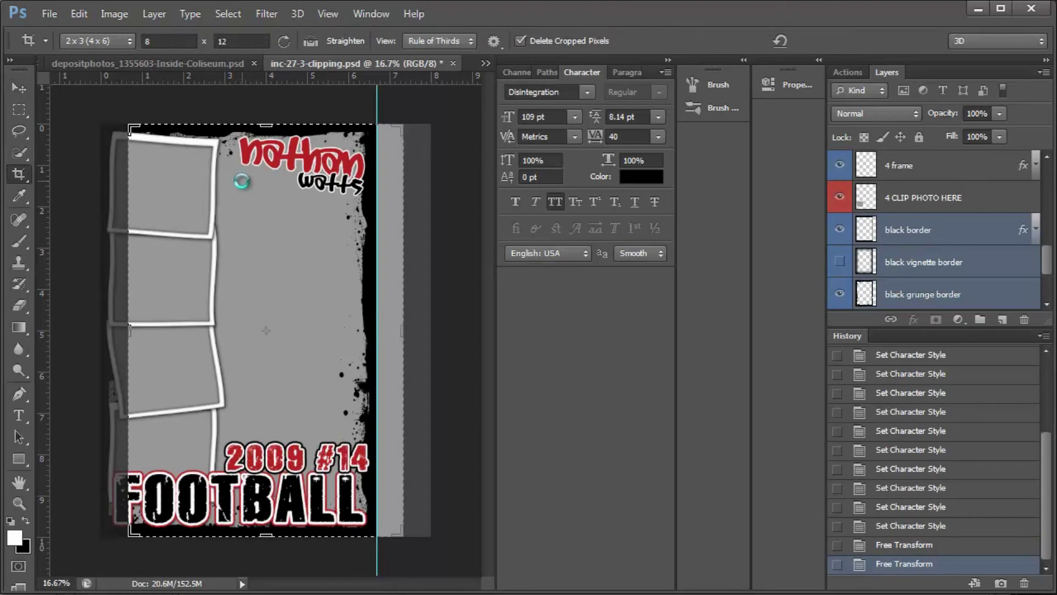
drag(249, 188, 241, 179)
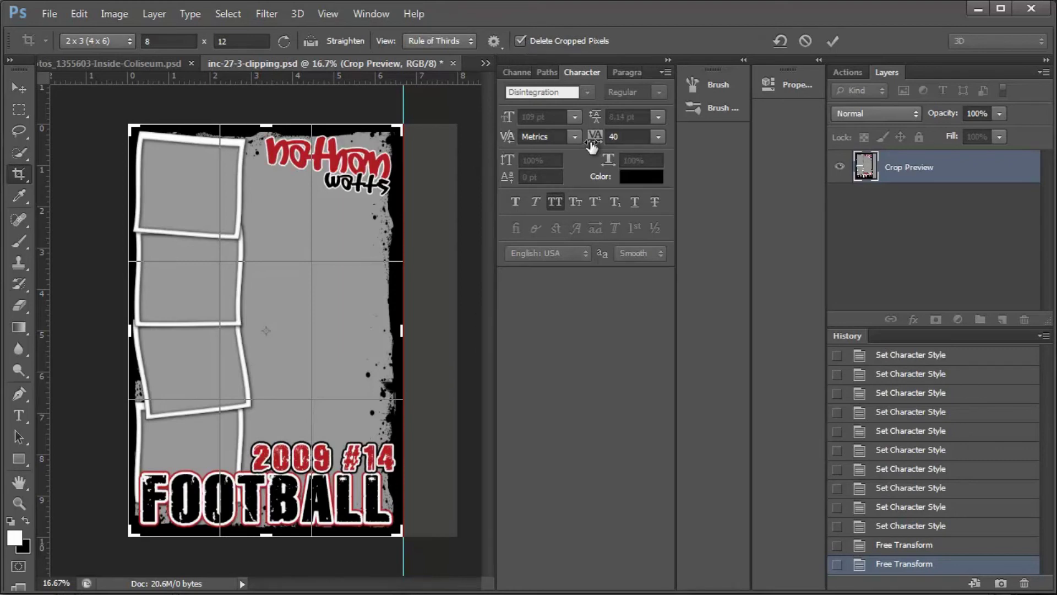
key(Return)
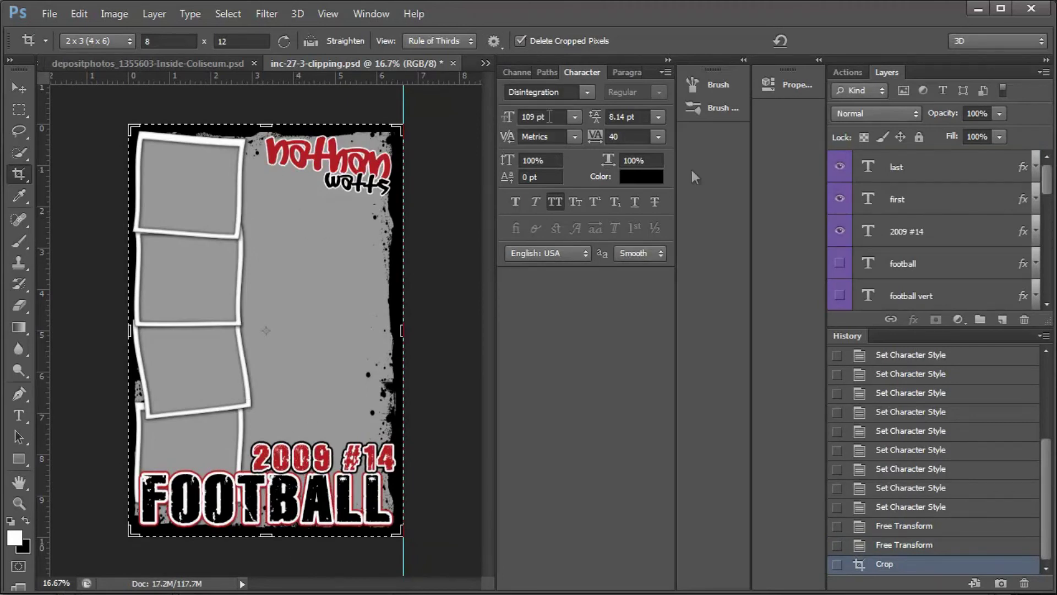
Step: Select the layers from 1 frame through 4 CLIP PHOTO HERE
scroll(946, 228, down, 5)
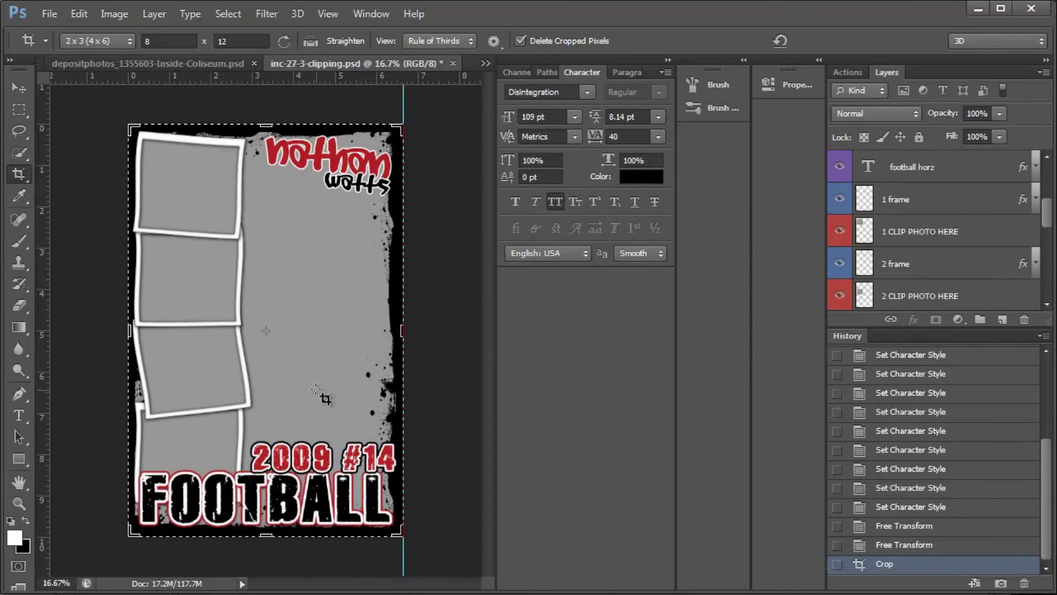
click(936, 205)
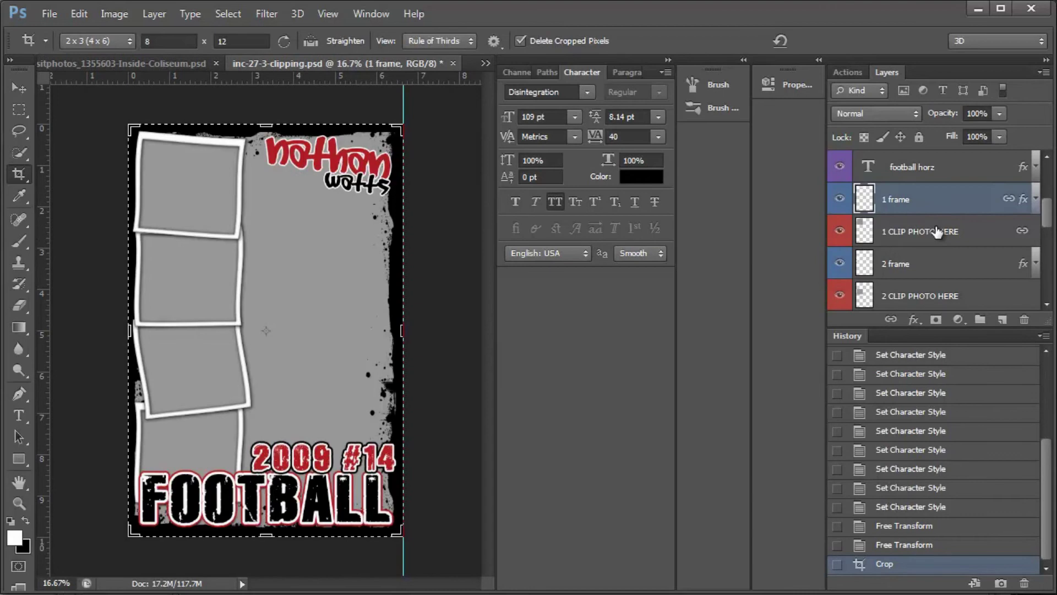
scroll(941, 234, down, 3)
scroll(937, 241, down, 4)
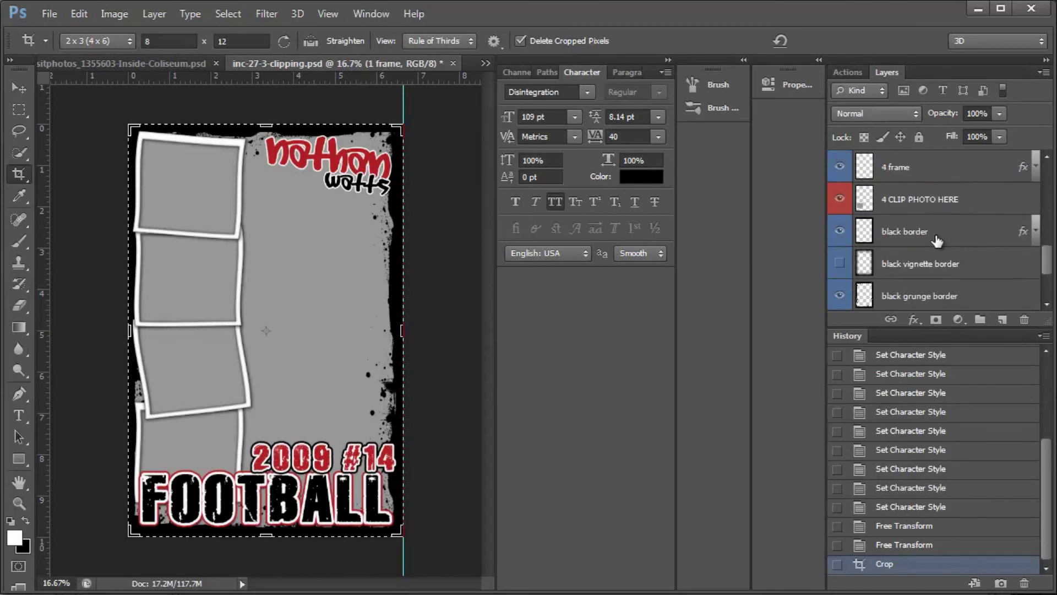
scroll(931, 243, up, 1)
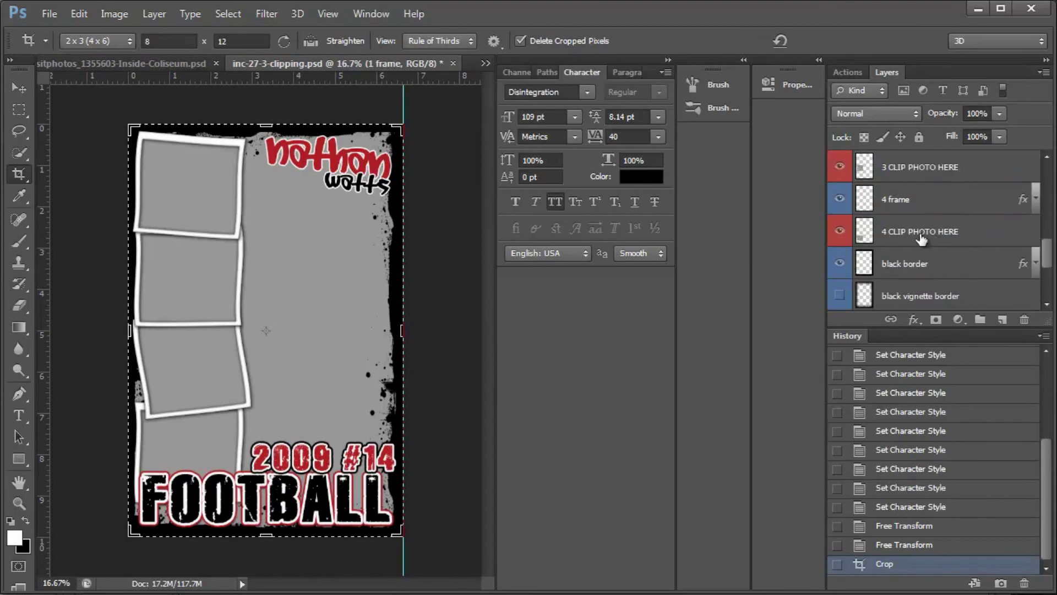
shift+click(921, 234)
scroll(937, 244, up, 1)
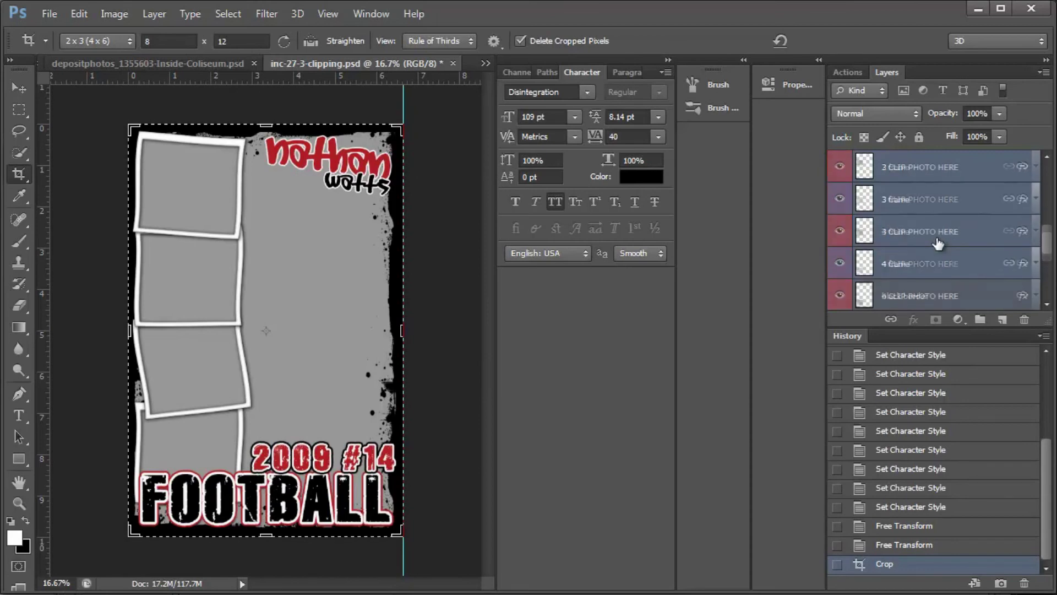
scroll(938, 244, up, 4)
scroll(938, 244, up, 2)
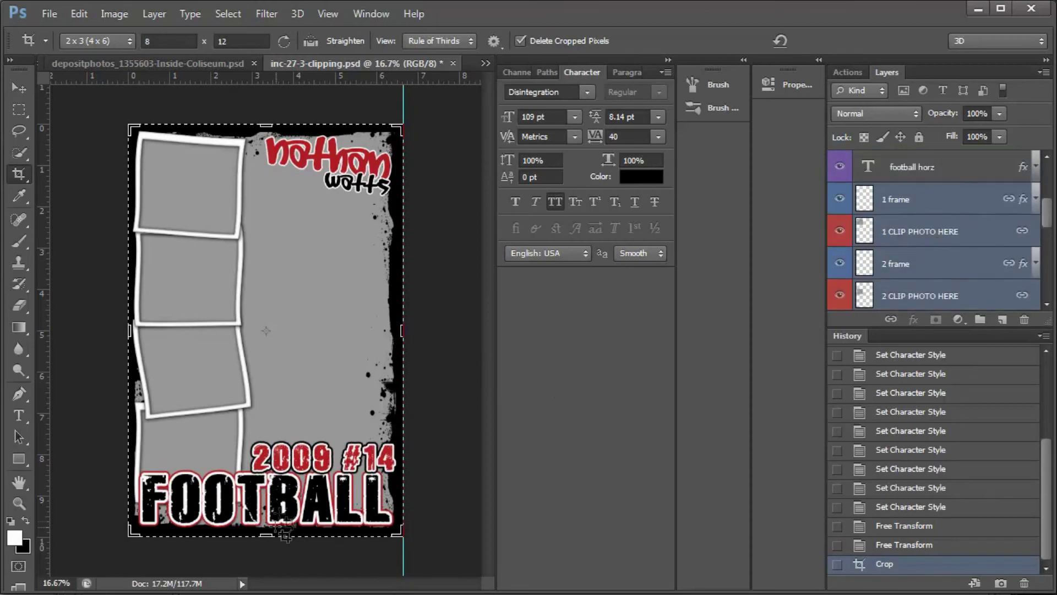
click(15, 89)
scroll(935, 279, down, 4)
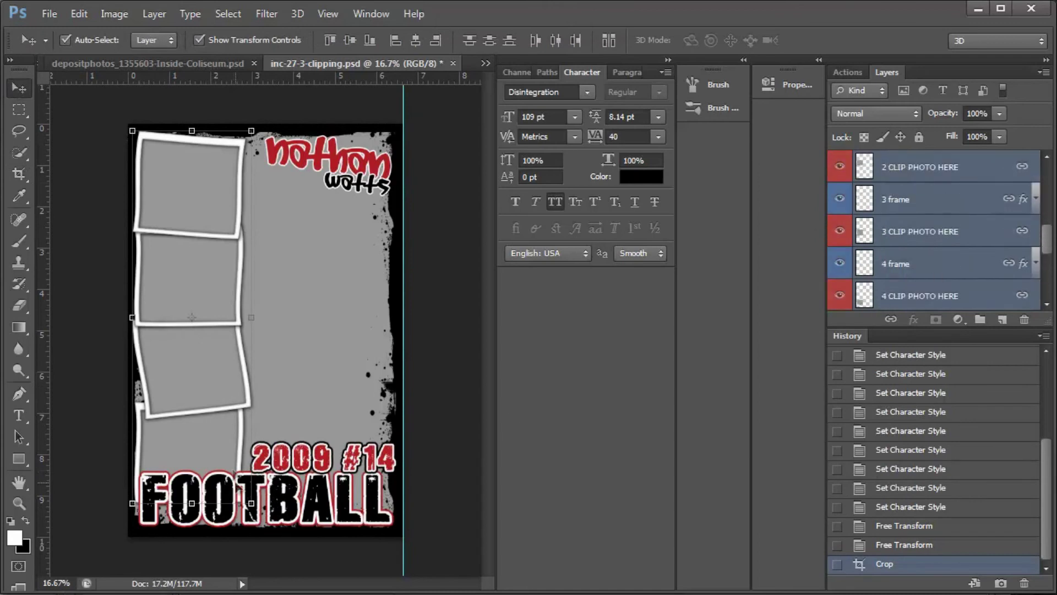
Step: Scale the photo frame column to about 92.86% and nudge it slightly right
drag(251, 504, 230, 480)
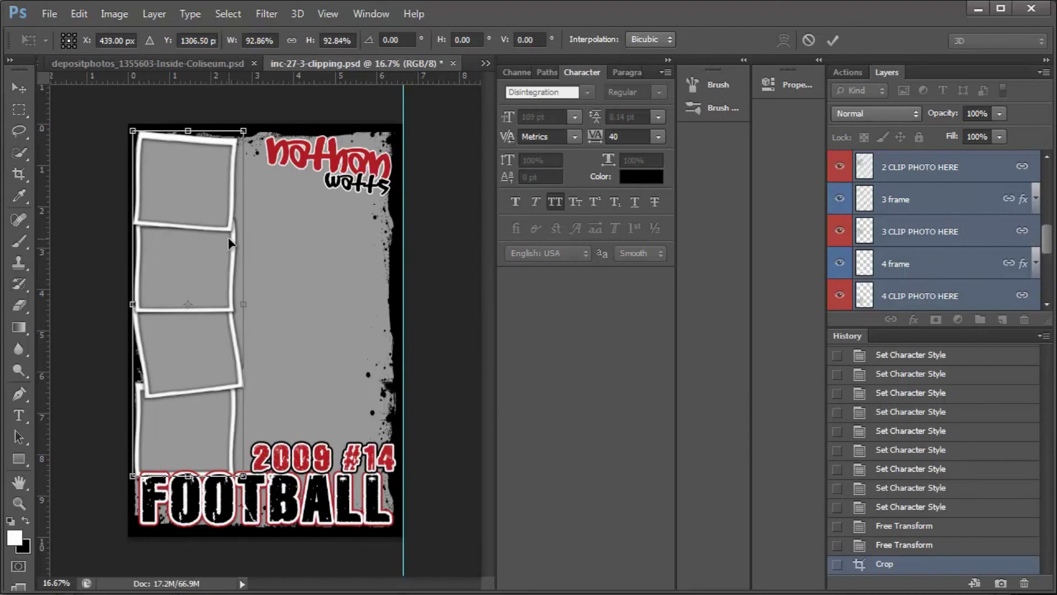
key(Right)
key(Right)
key(Right)
key(Right)
key(Right)
key(Right)
key(Right)
key(Right)
key(Left)
key(Left)
key(Left)
key(Left)
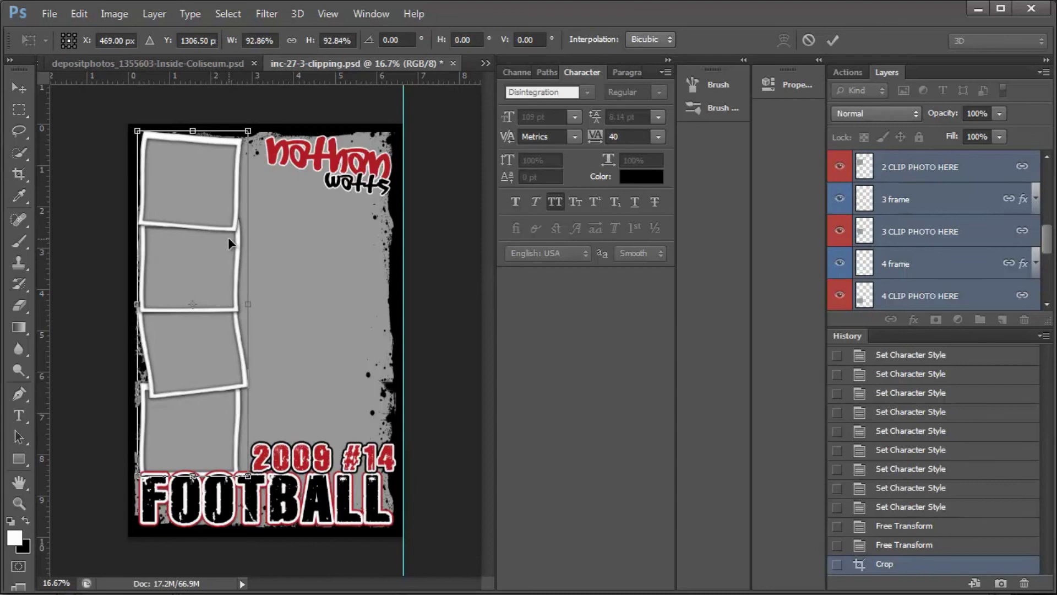
key(Return)
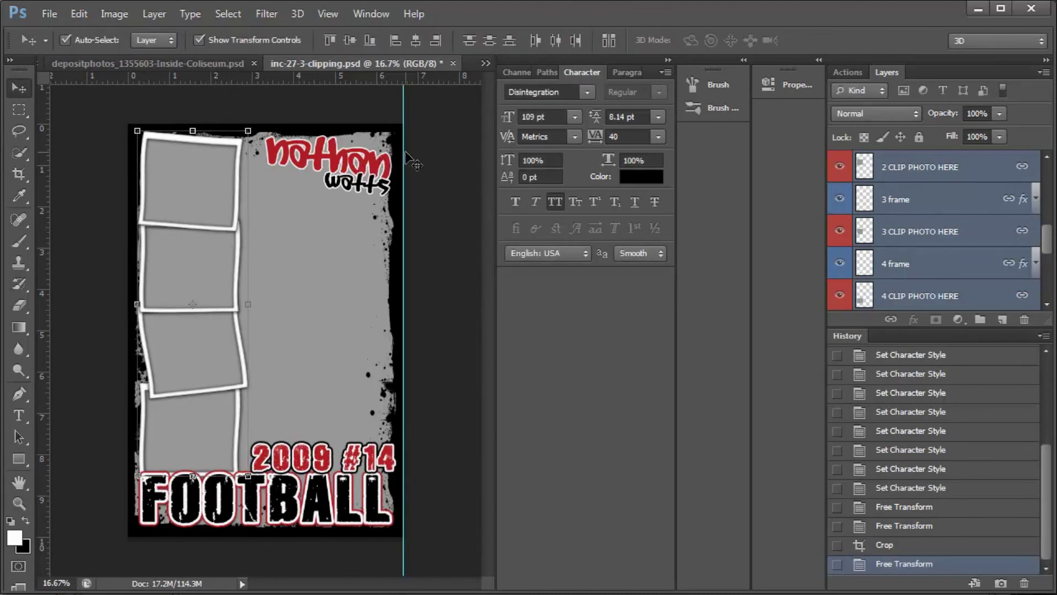